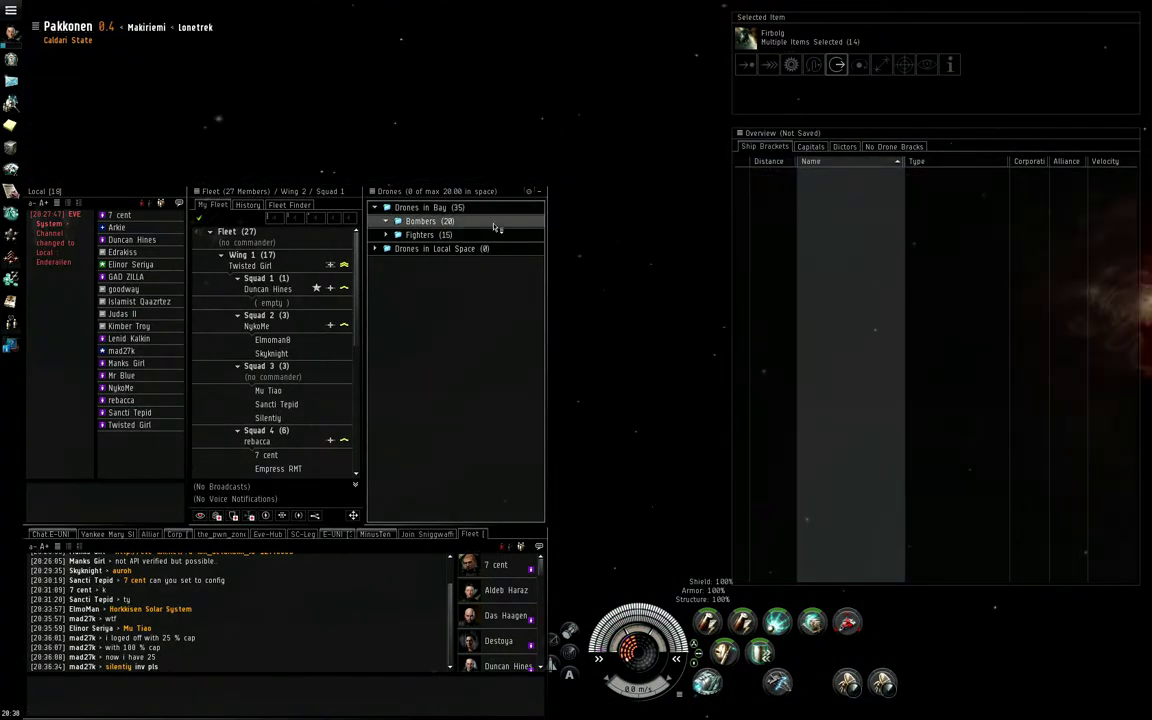
Lock the enemy Chimera and launch all twenty bombers from the drone bay
click(535, 222)
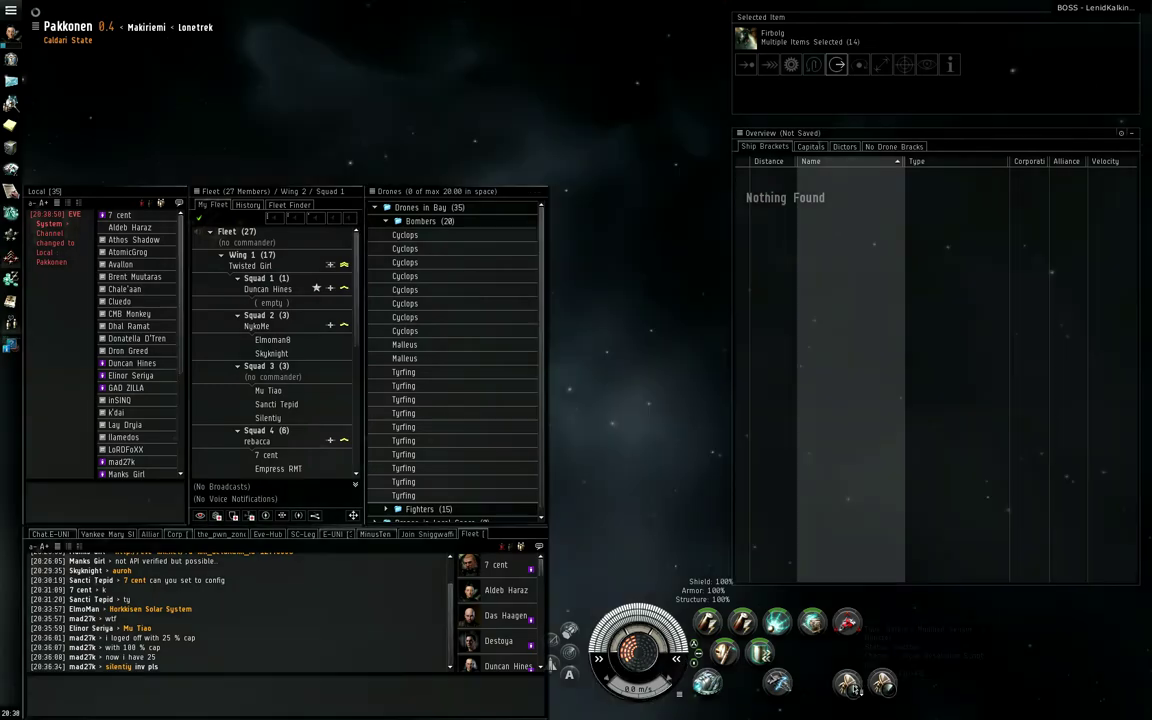
ctrl+click(815, 174)
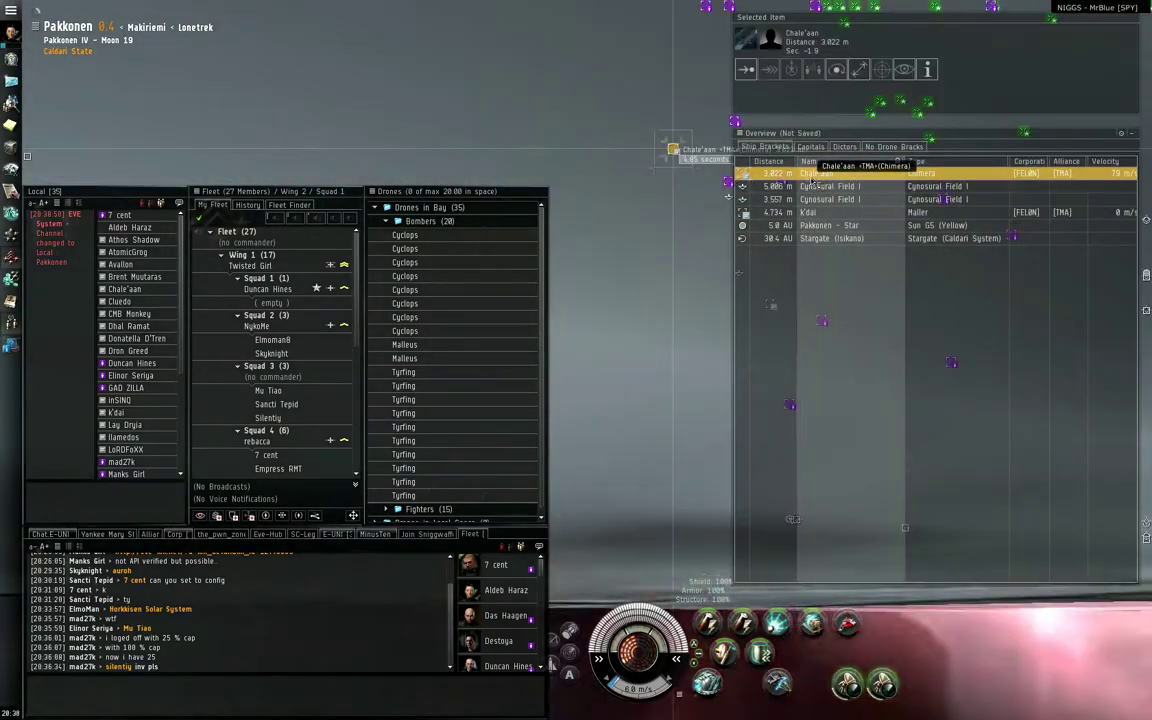
right_click(815, 174)
click(840, 187)
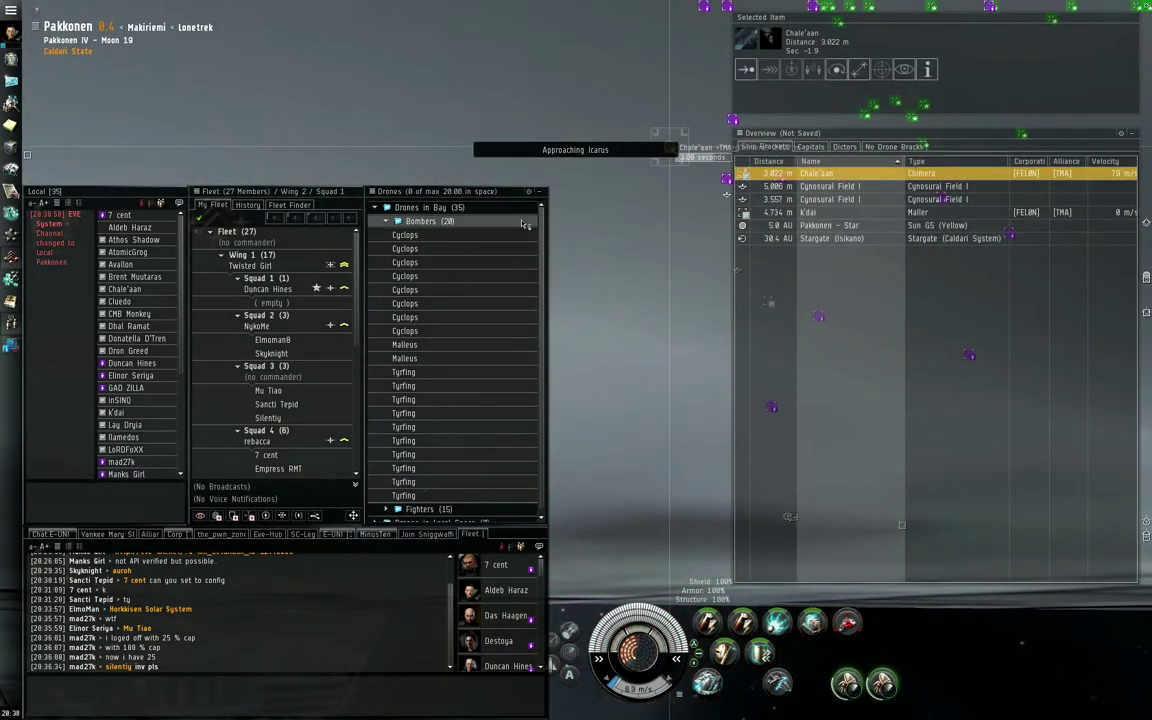
right_click(531, 222)
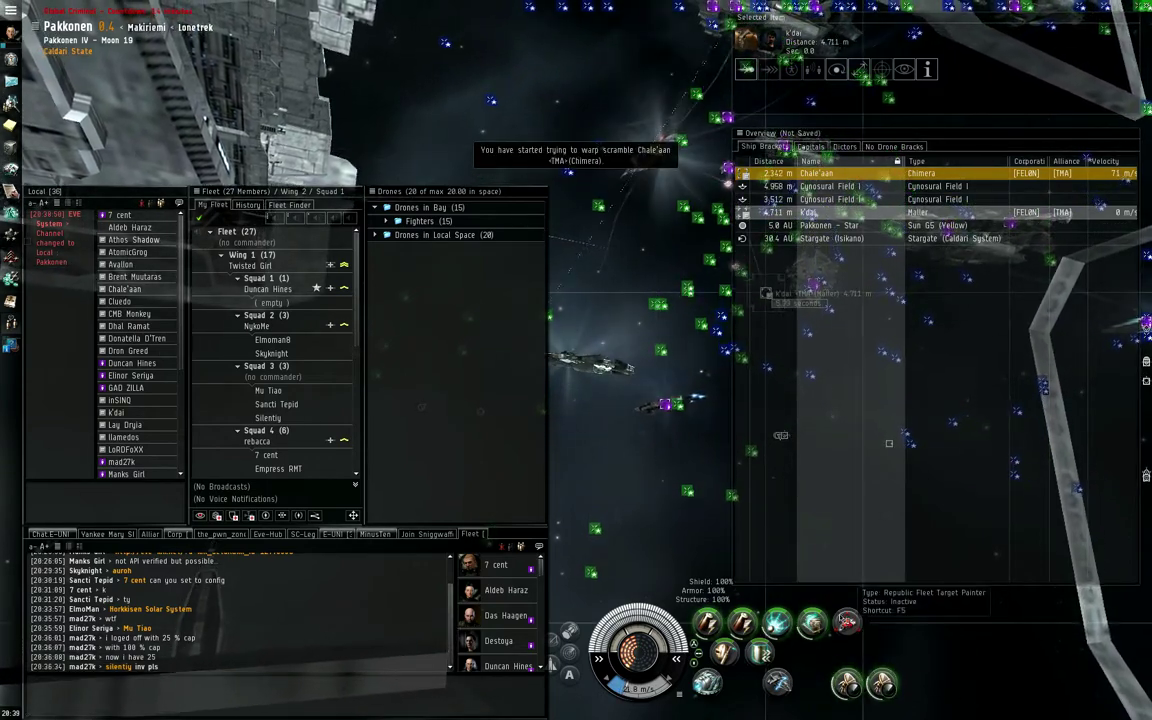
Approach the Icarus wreck and open the carrier's corp hangar
right_click(745, 173)
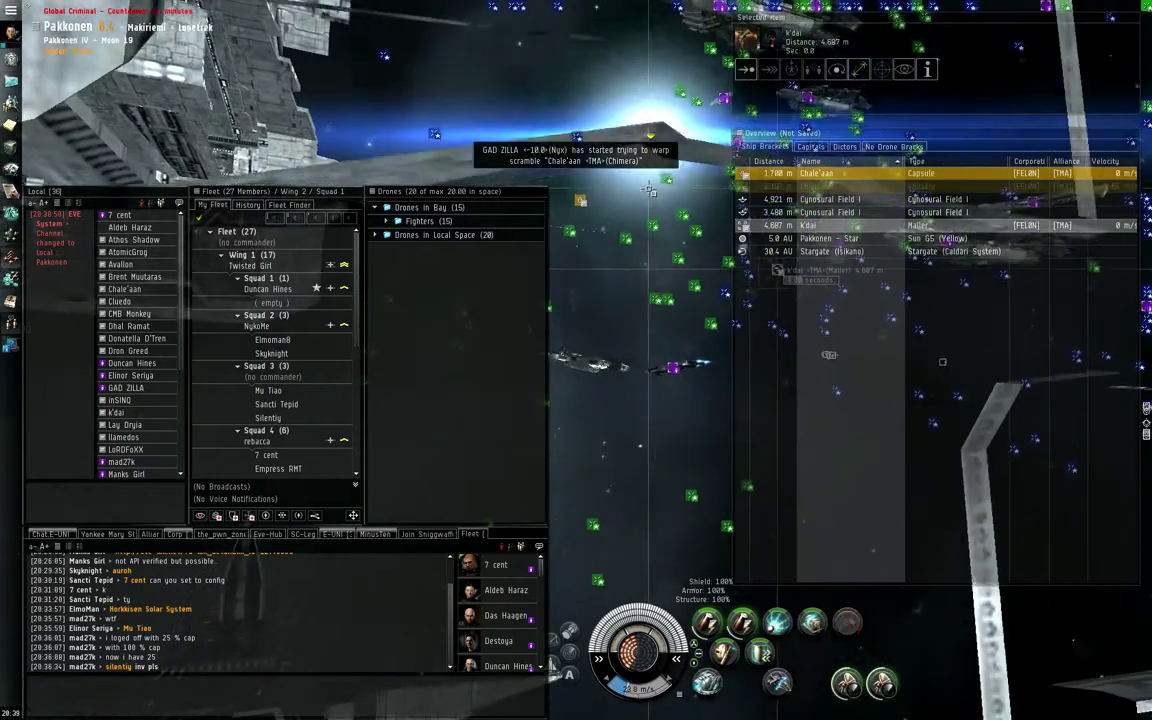
right_click(653, 180)
click(690, 200)
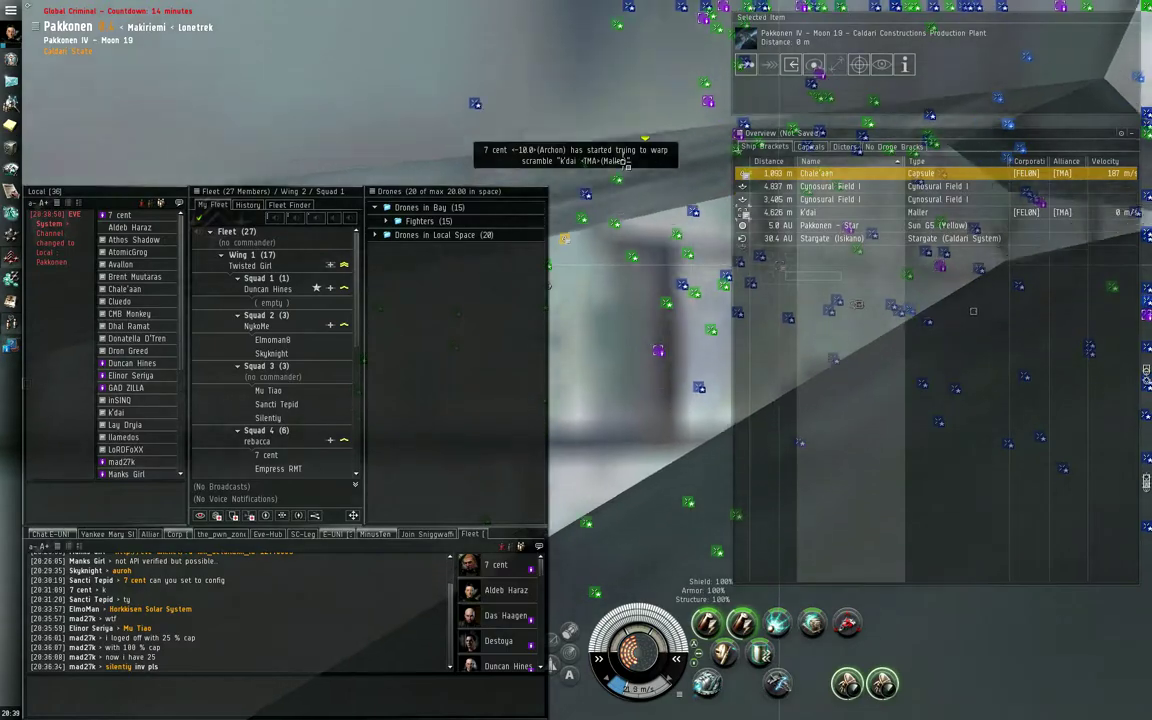
click(622, 172)
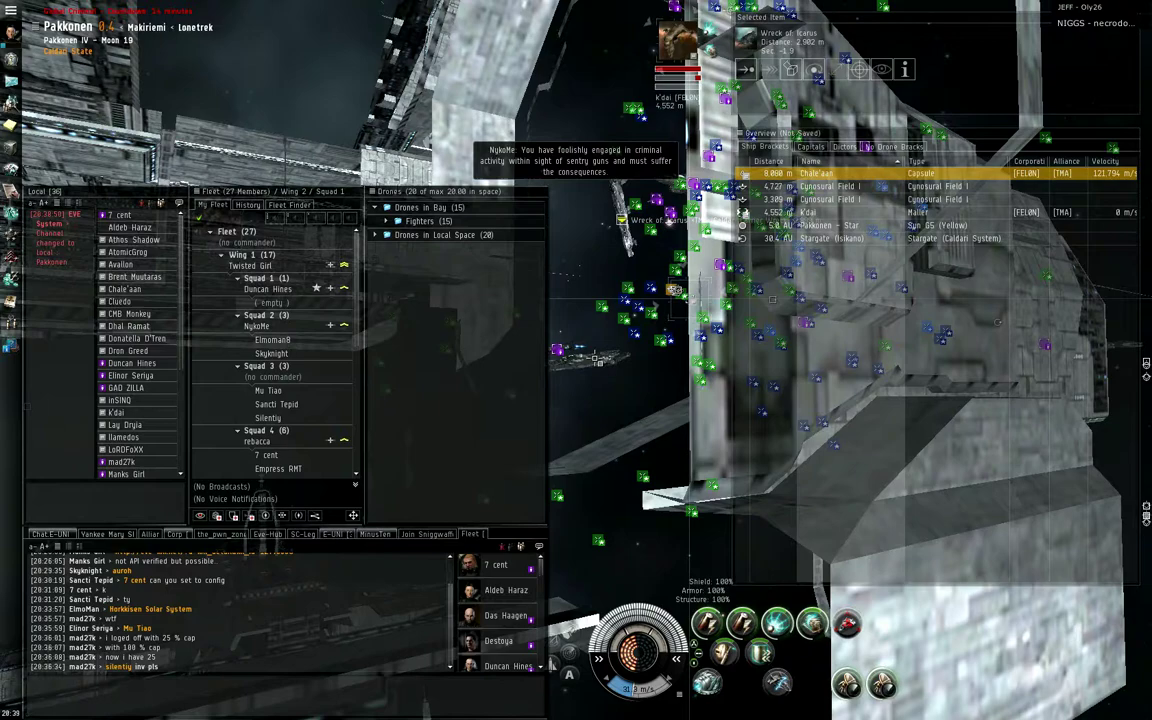
right_click(601, 356)
click(668, 491)
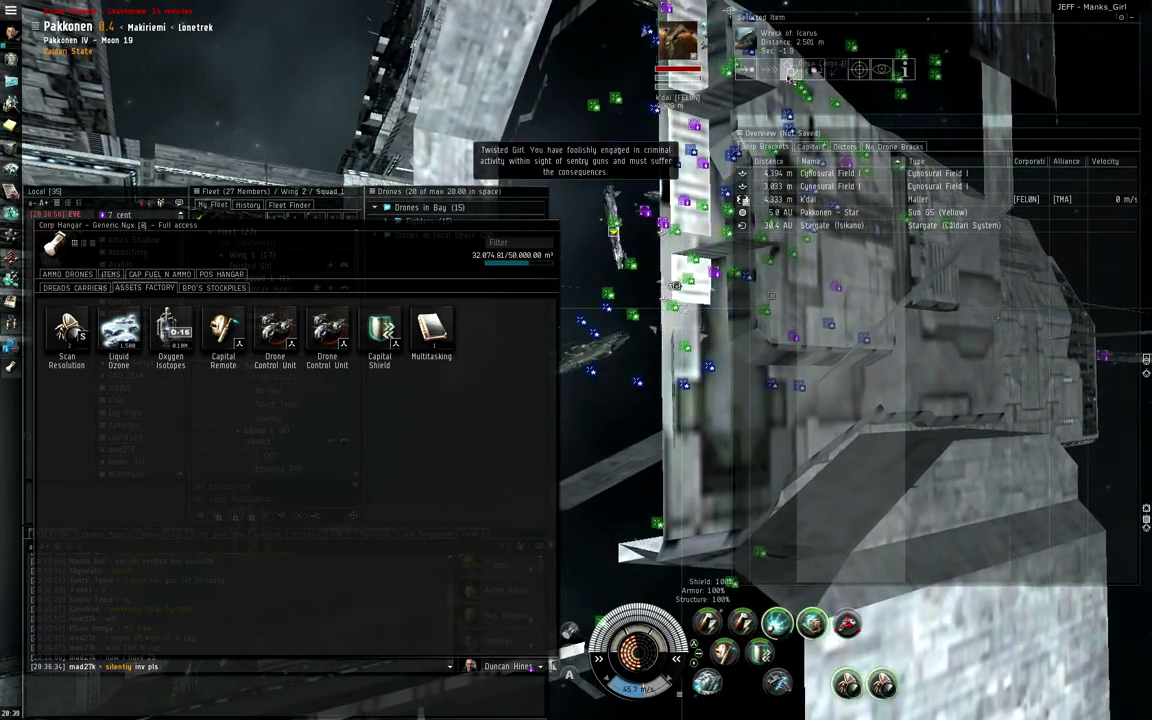
Move the wreck's Hammerhead II, Hobgoblin II and Warrior II drones and its modules into the corp hangar
click(790, 70)
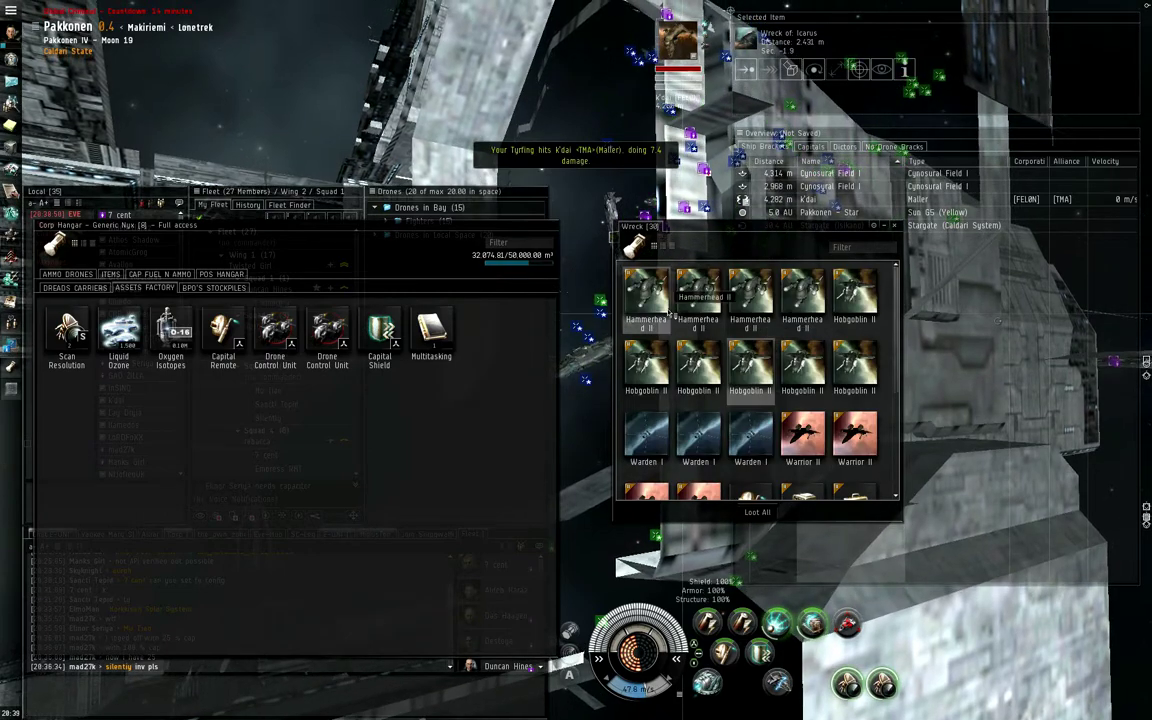
drag(845, 380, 390, 480)
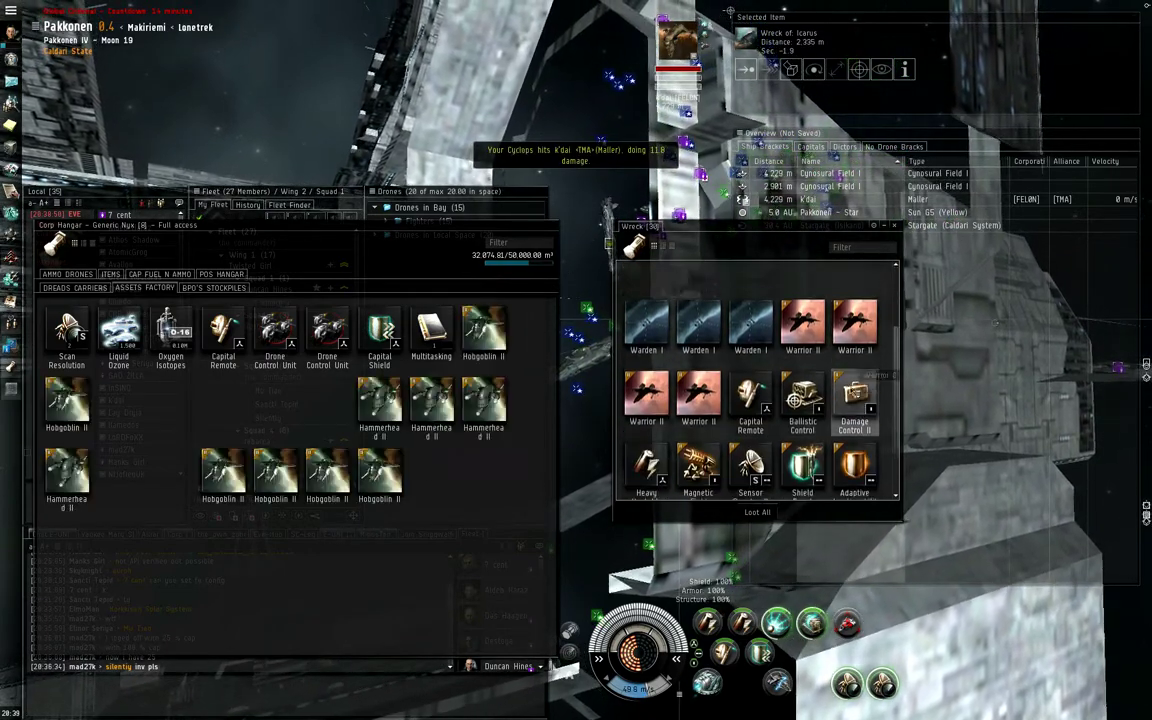
drag(519, 506, 510, 500)
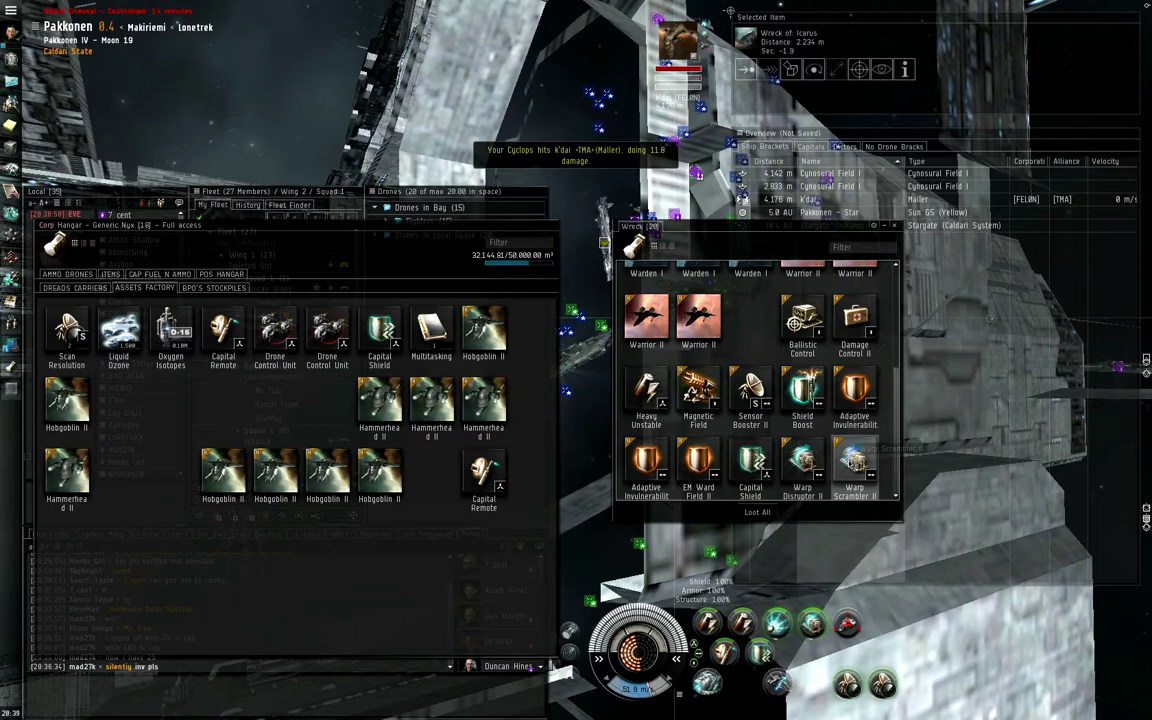
drag(580, 482, 420, 512)
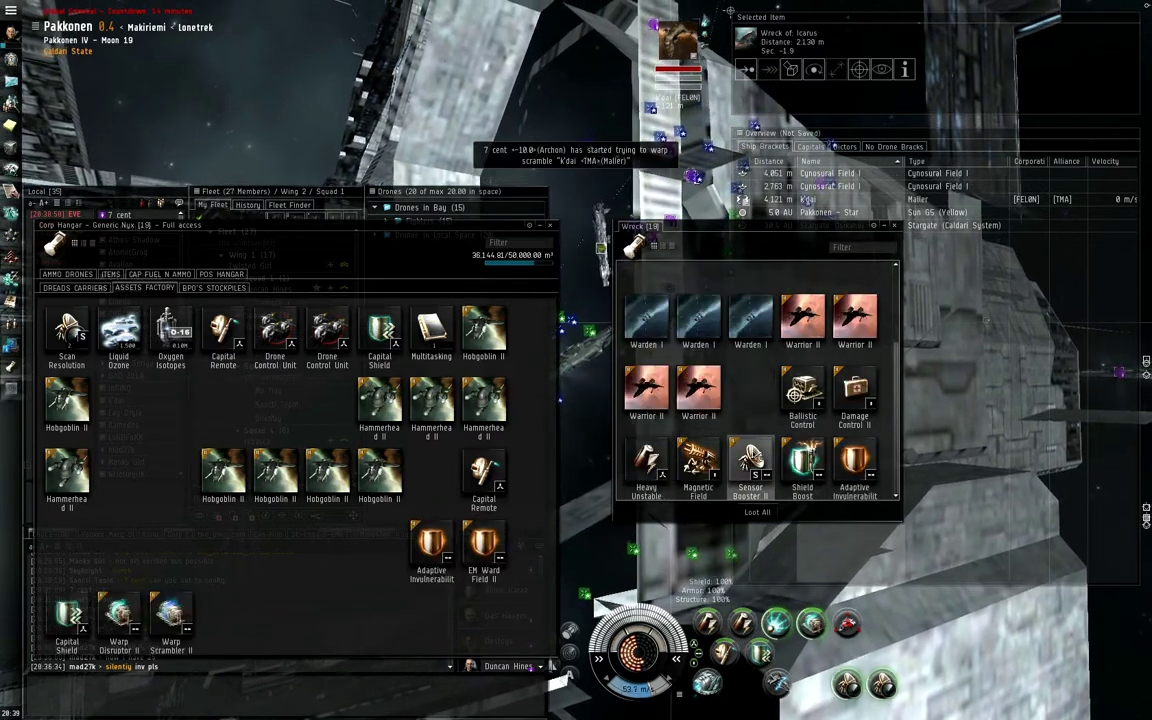
drag(388, 555, 385, 553)
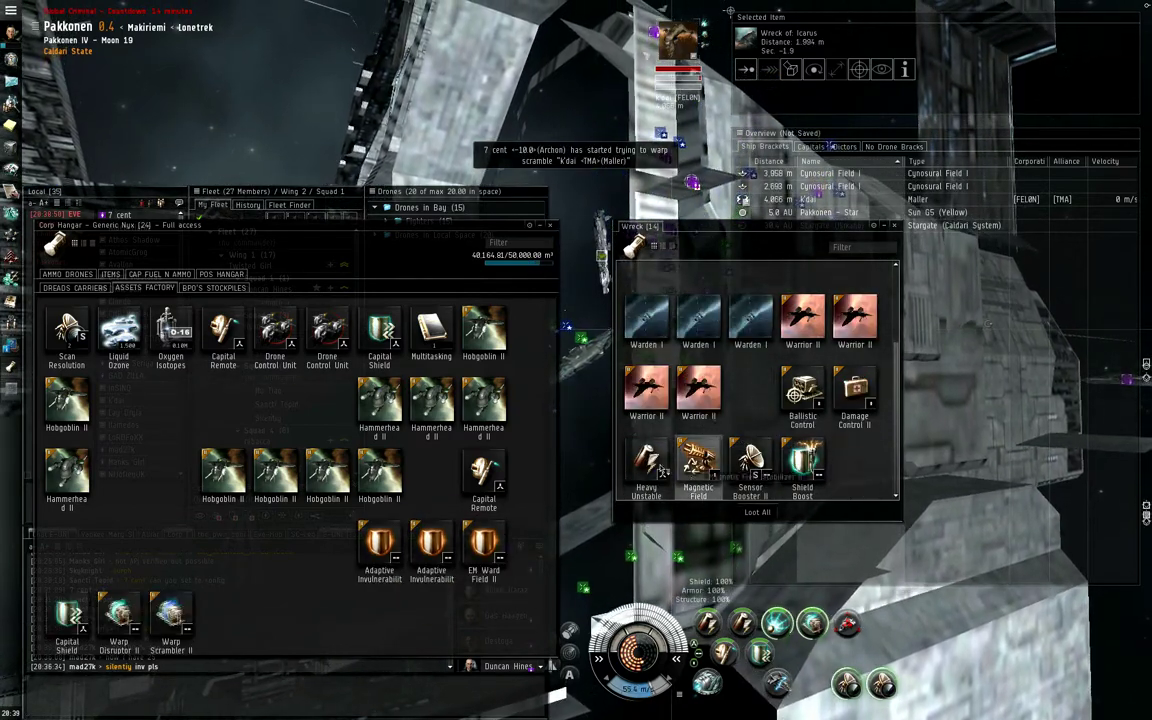
drag(800, 460, 290, 540)
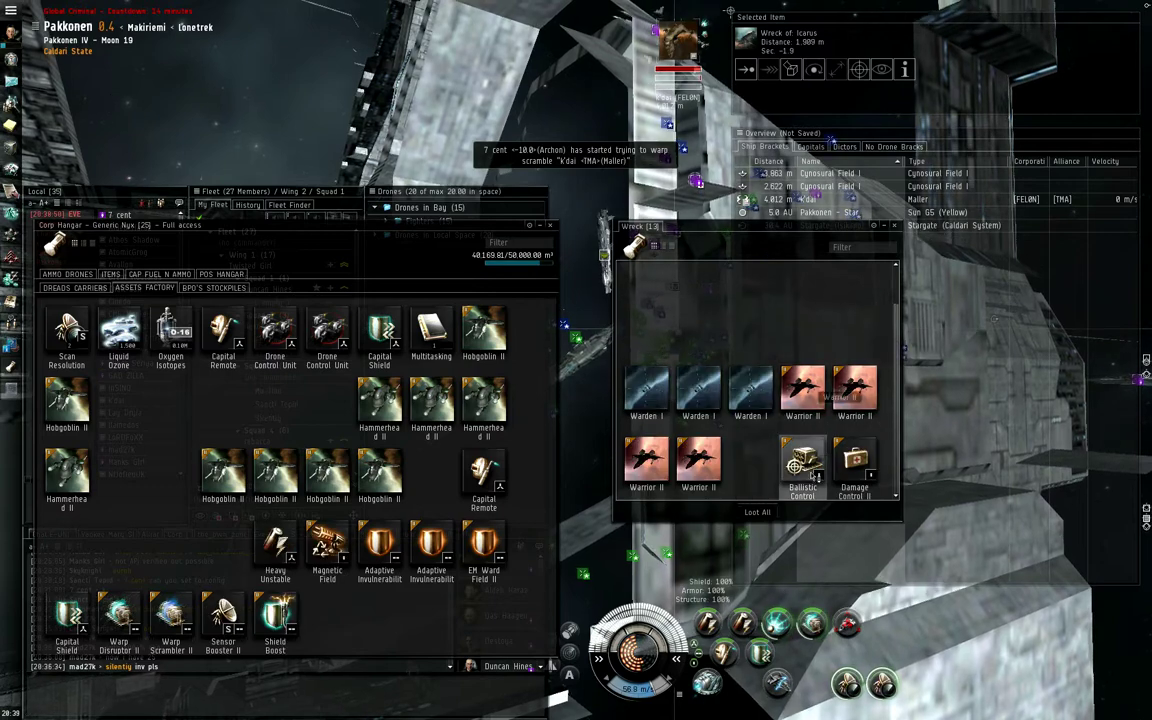
drag(700, 395, 432, 215)
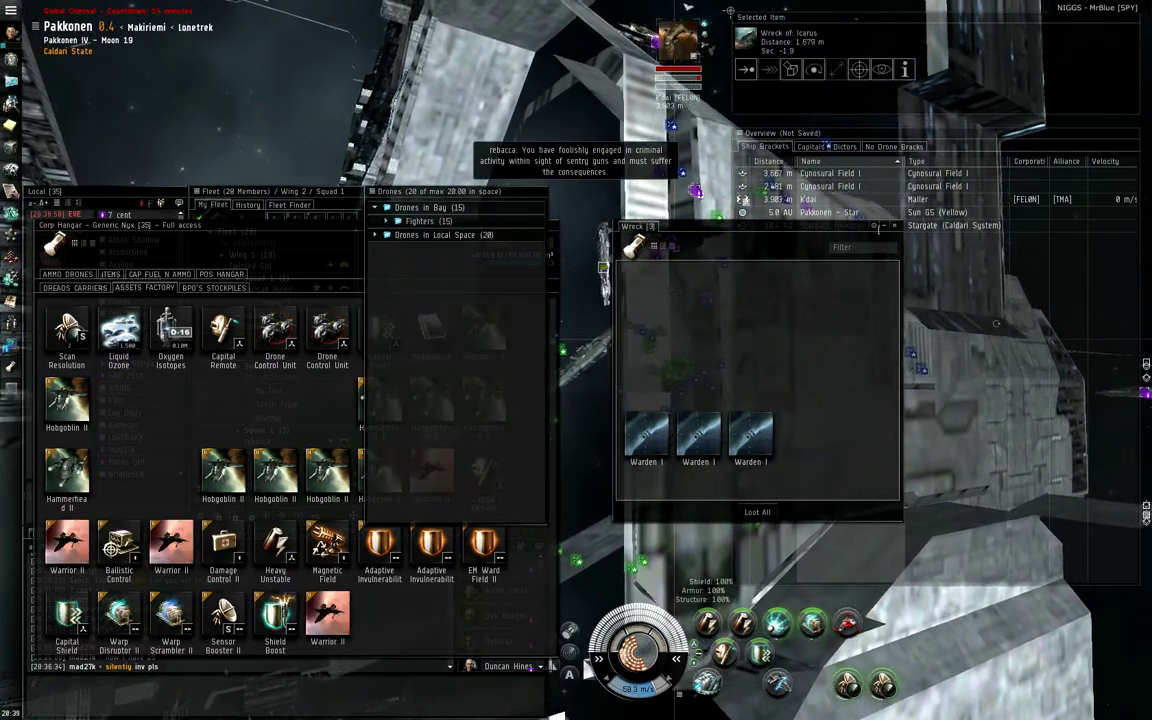
Close the wreck, recall all bombers, and launch fifteen fighters to attack the target
click(893, 226)
right_click(452, 235)
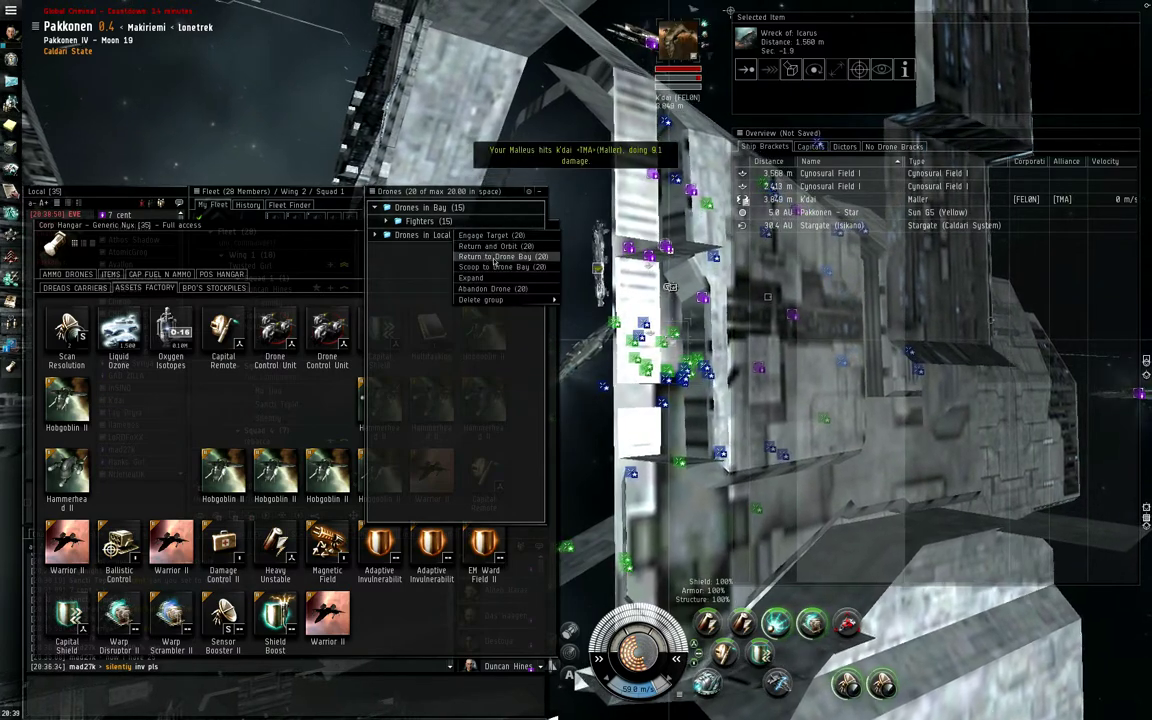
click(494, 257)
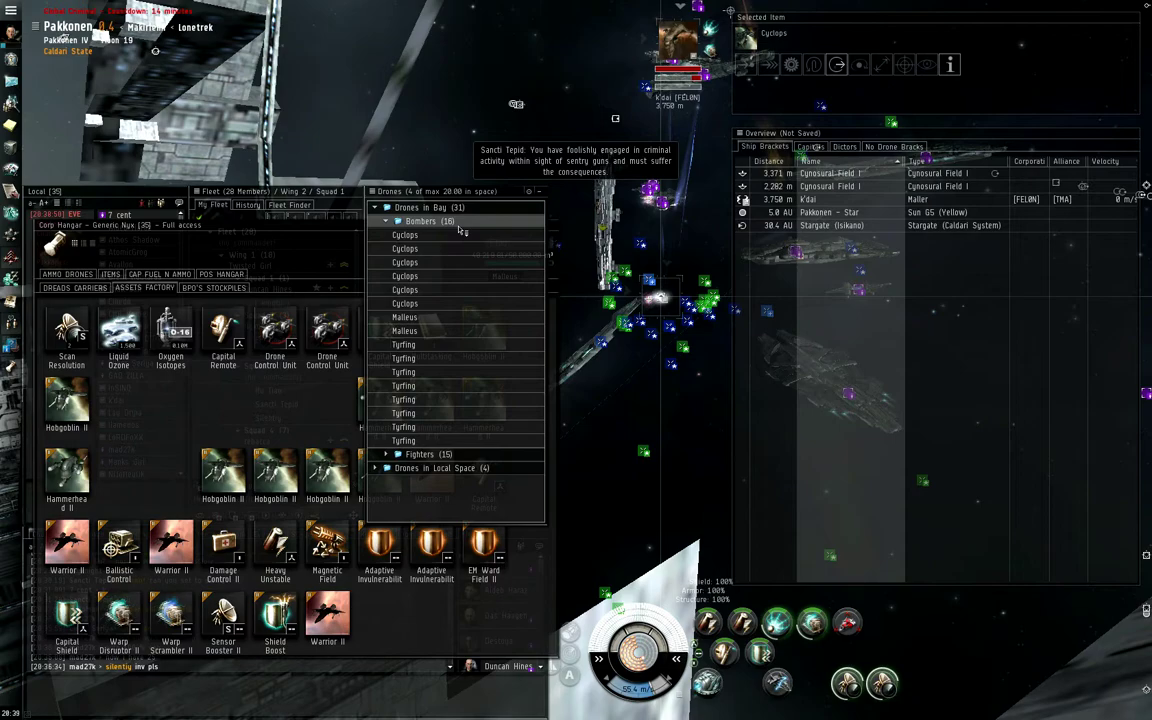
click(458, 223)
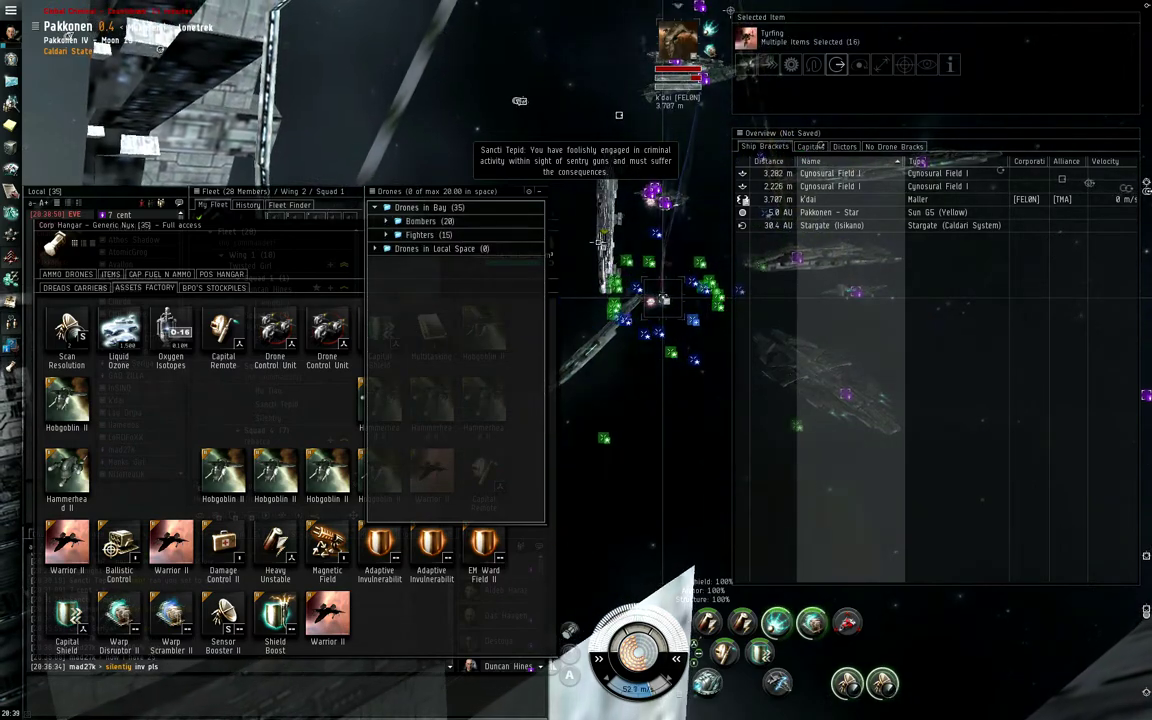
key(shift+f)
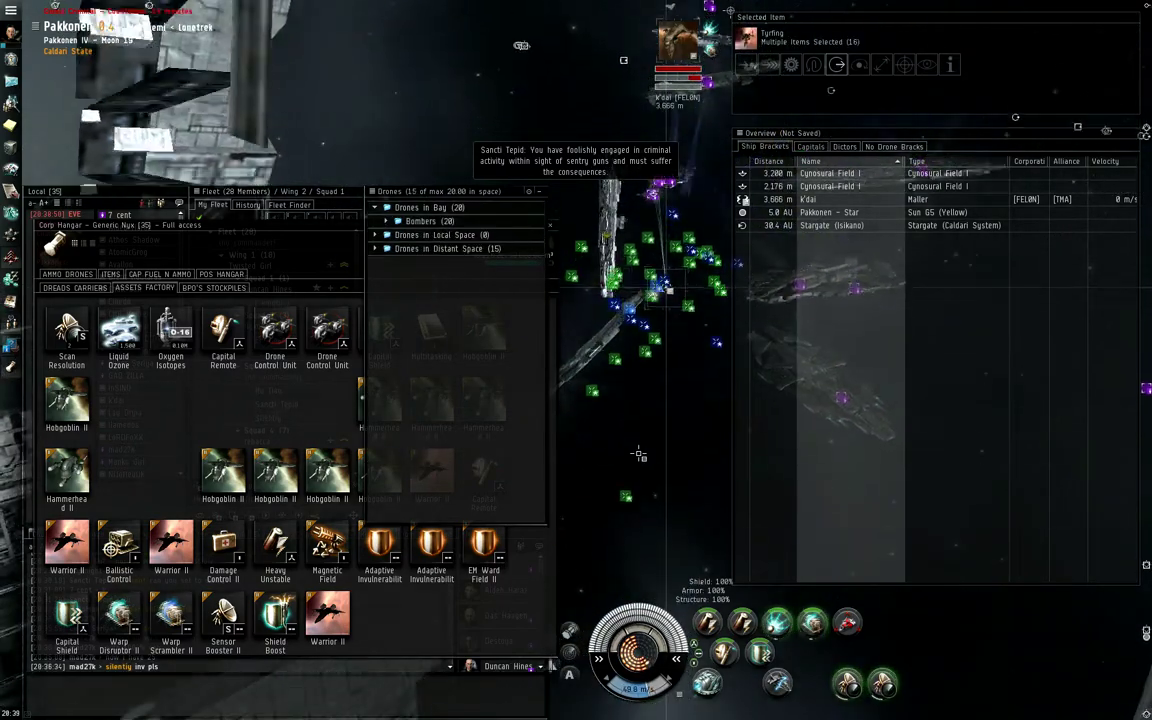
key(f)
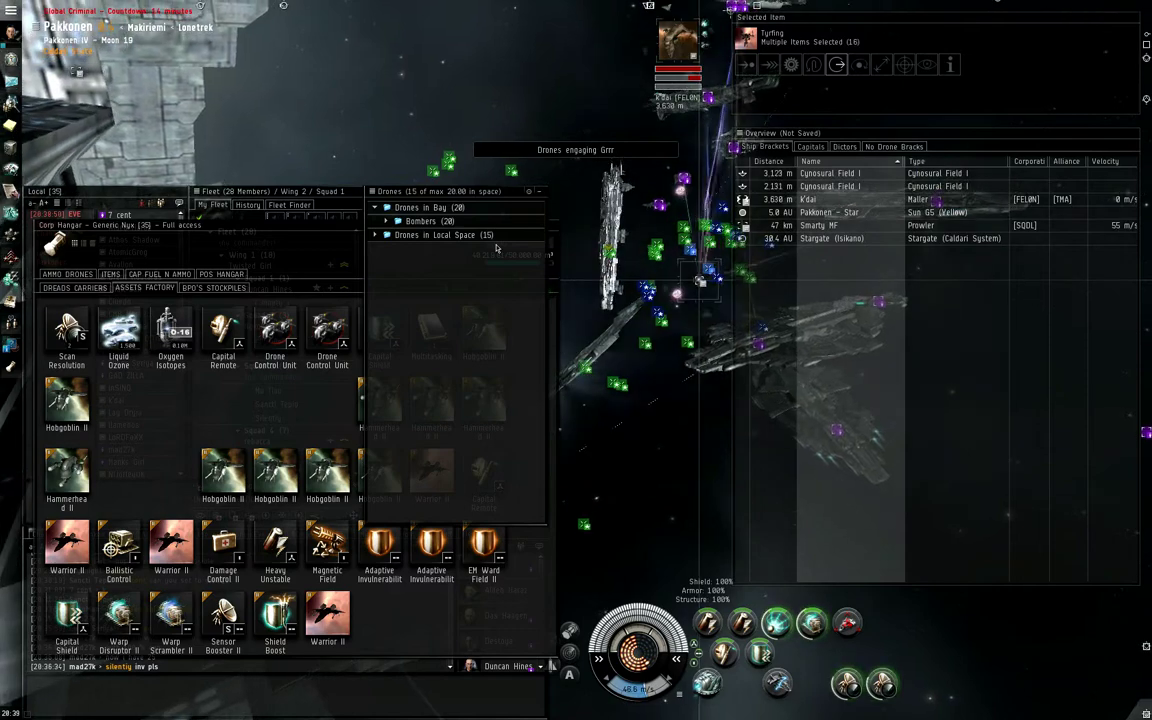
Expand the fighters list, then open and close the Configure Ship settings
click(495, 236)
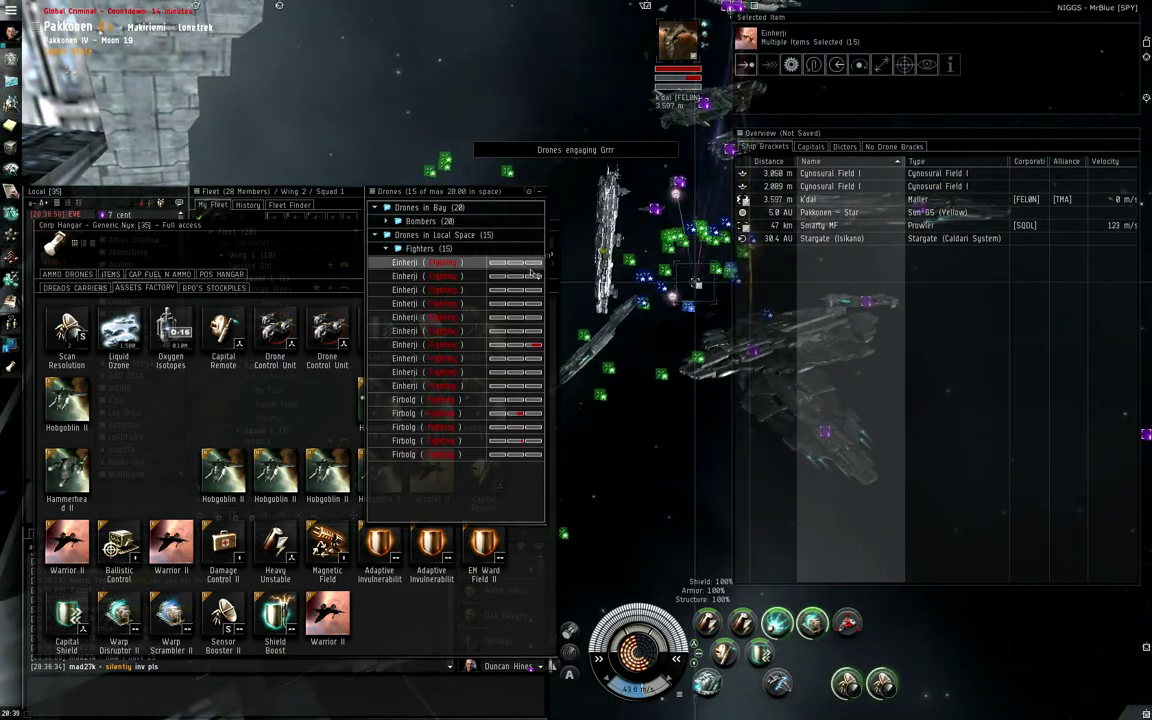
right_click(598, 344)
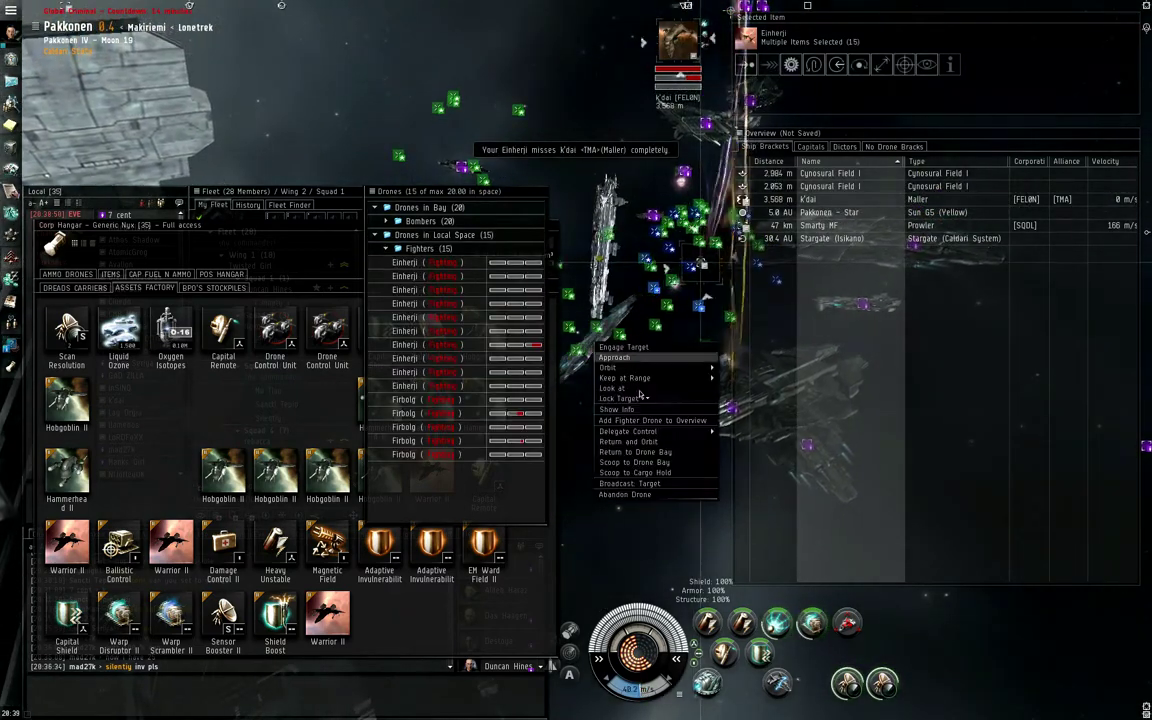
right_click(576, 355)
right_click(586, 348)
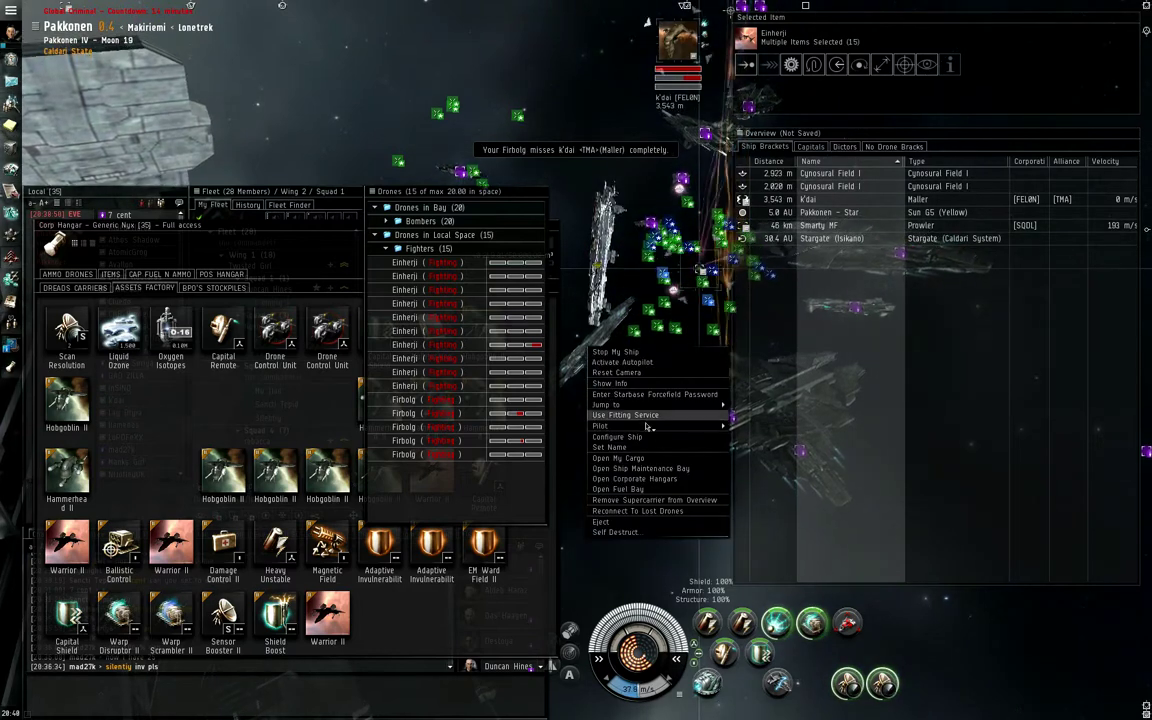
click(648, 438)
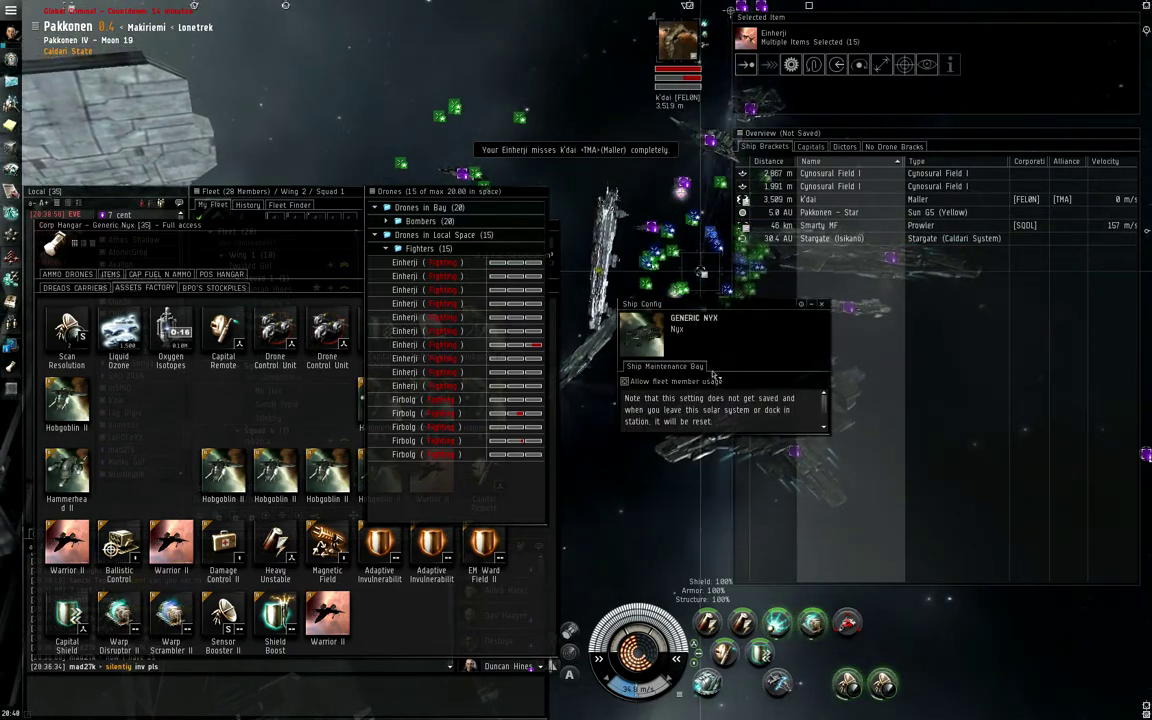
click(819, 305)
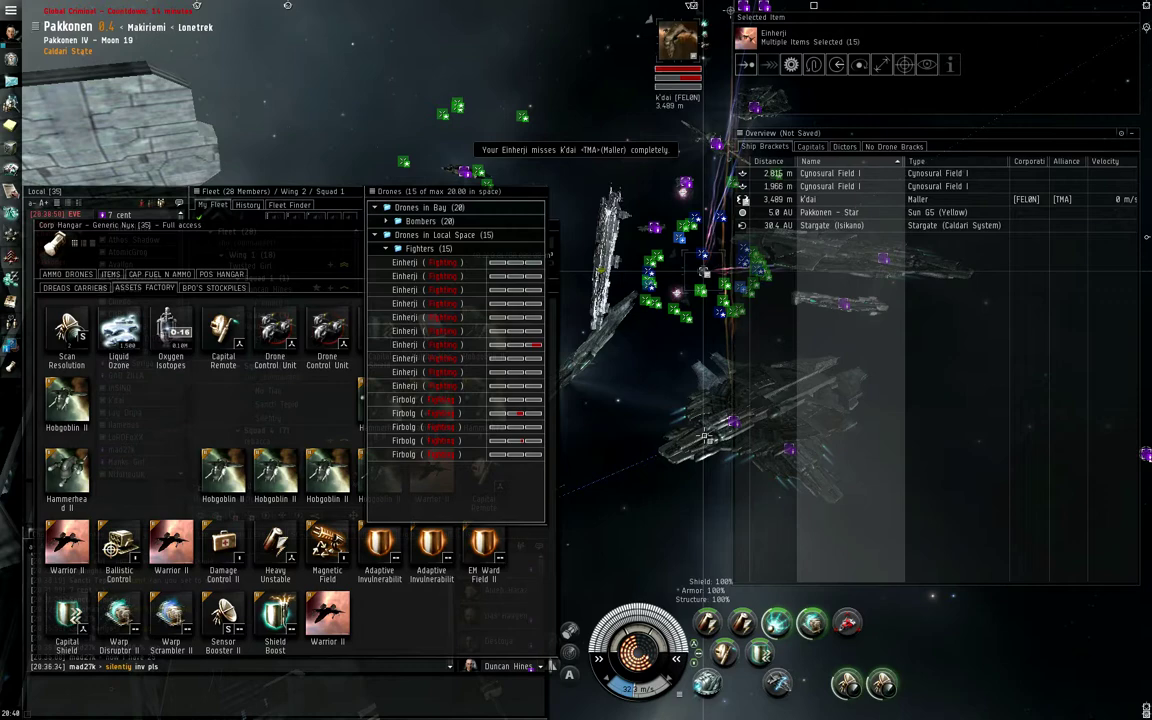
Open the Starbuck corporation hangar from the ship's menu
right_click(705, 436)
click(778, 568)
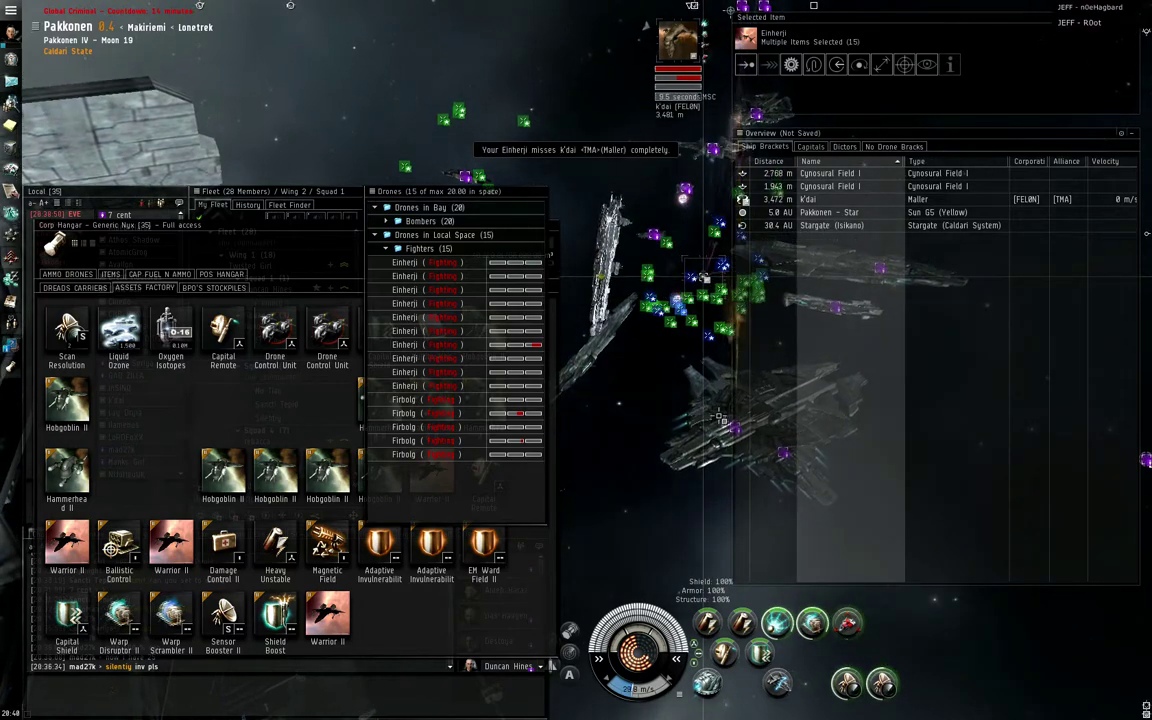
right_click(720, 417)
click(786, 517)
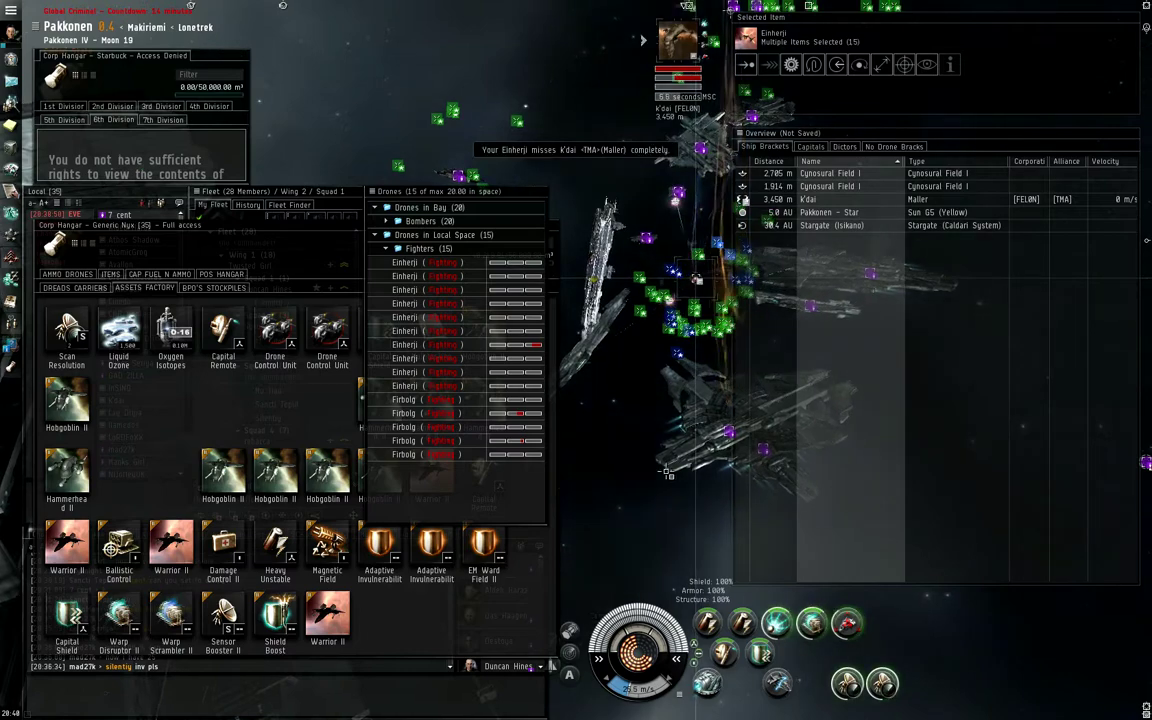
Open the Nyx fitting window and the cargo hold, arranged side by side
right_click(681, 400)
click(733, 468)
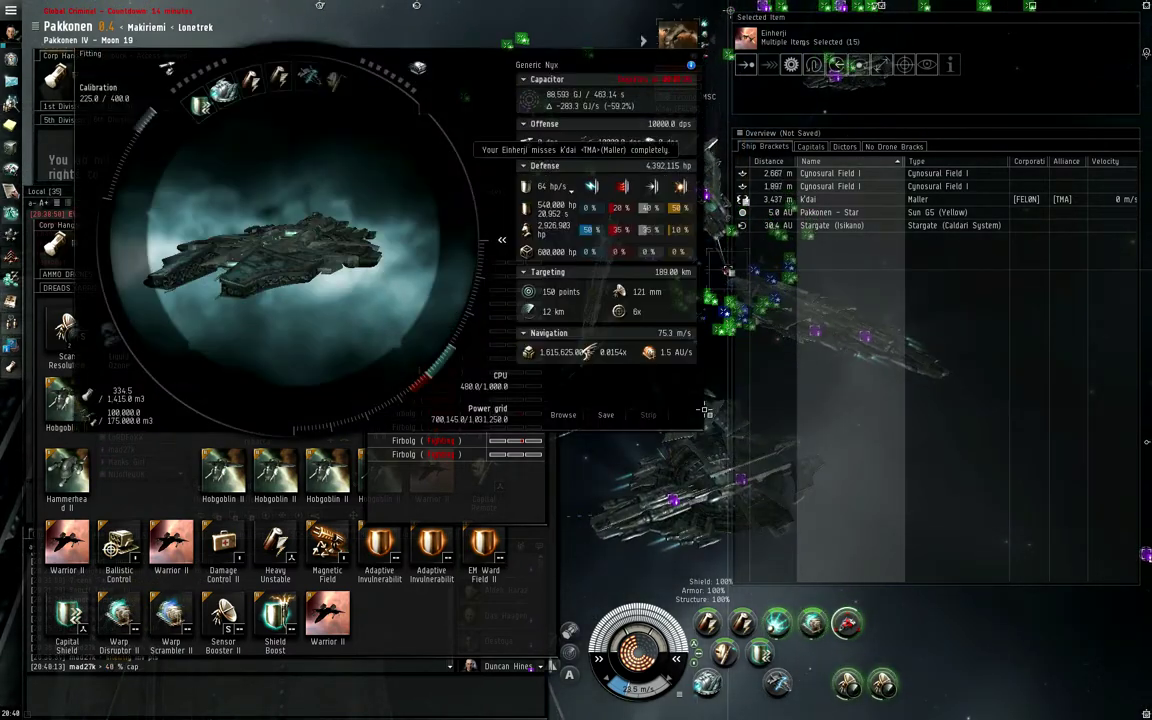
drag(463, 72, 925, 283)
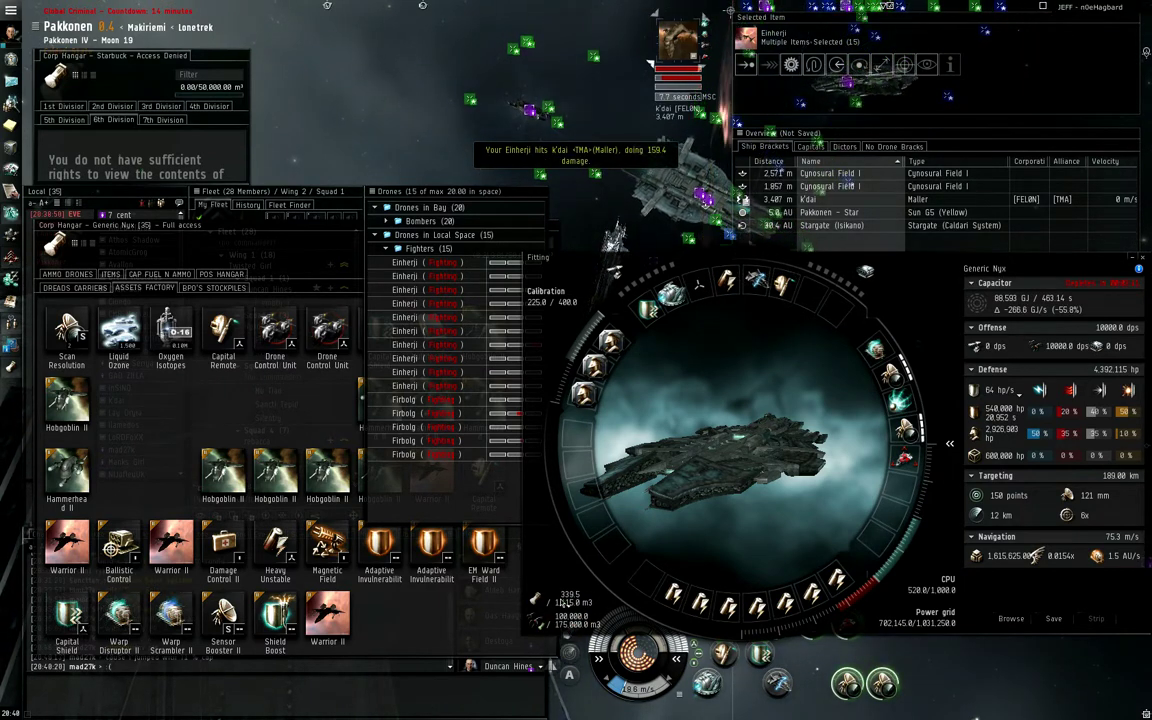
key(alt+c)
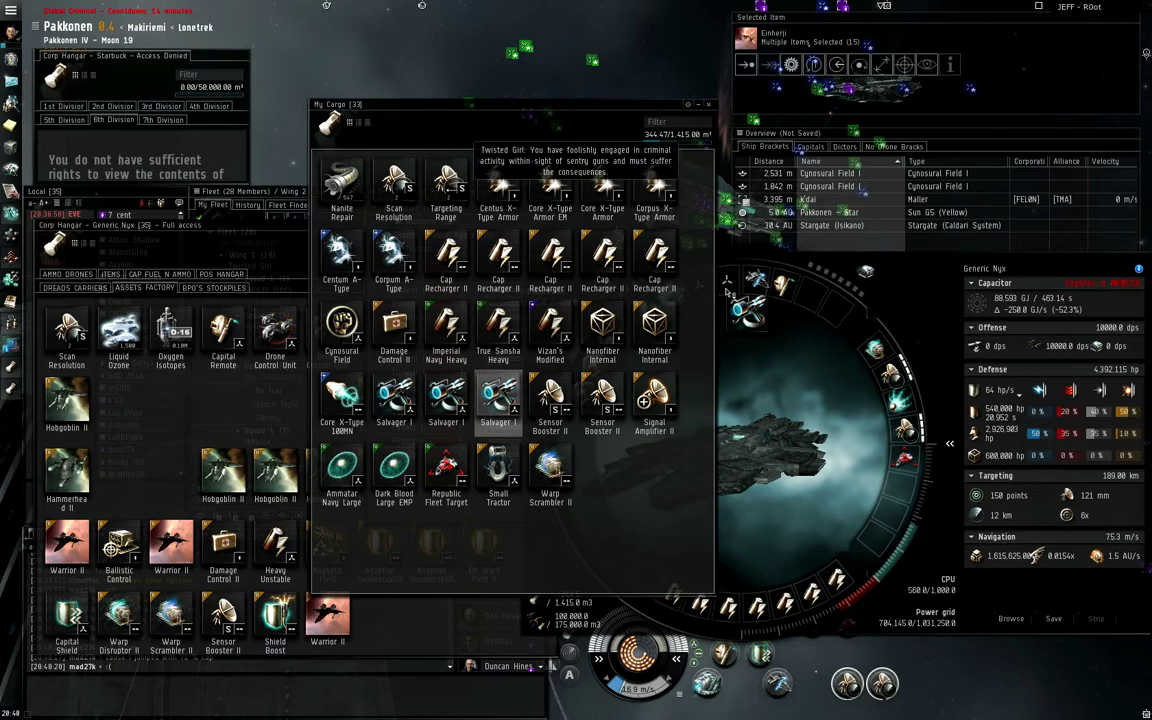
drag(580, 110, 196, 172)
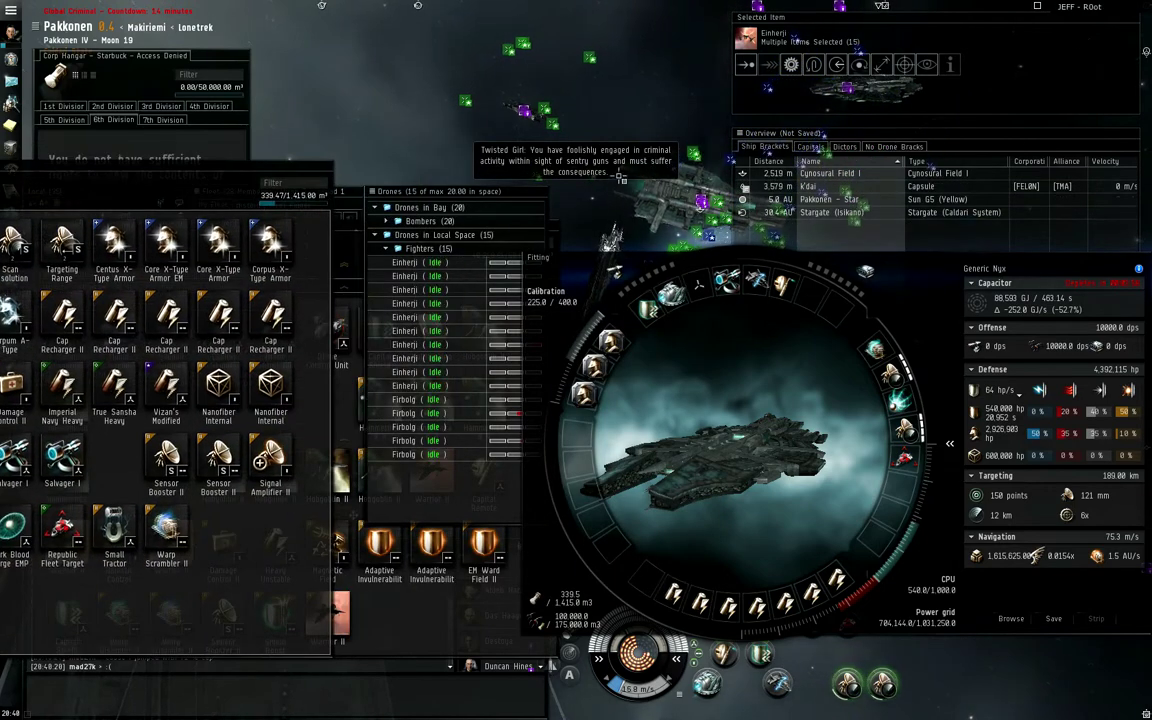
mouse_move(600, 257)
mouse_down()
mouse_move(751, 509)
mouse_move(746, 342)
mouse_up()
Fit the Salvager I into a high slot and close the fitting window
click(592, 300)
drag(62, 455, 848, 370)
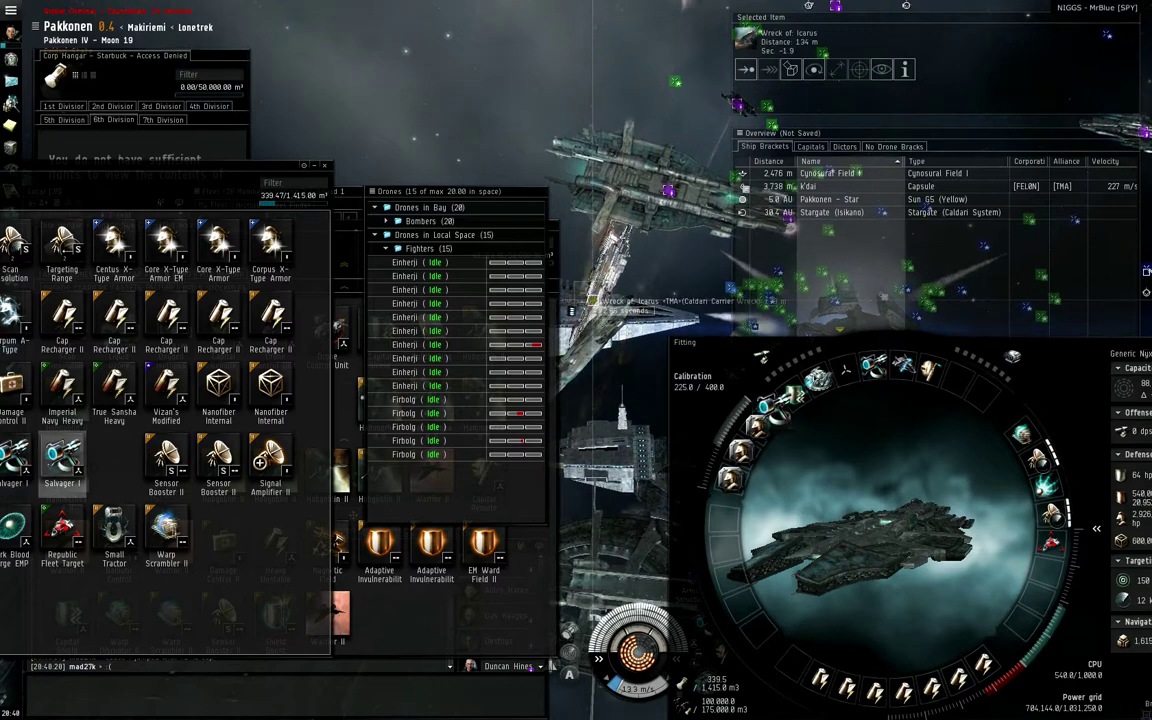
drag(1073, 347, 738, 335)
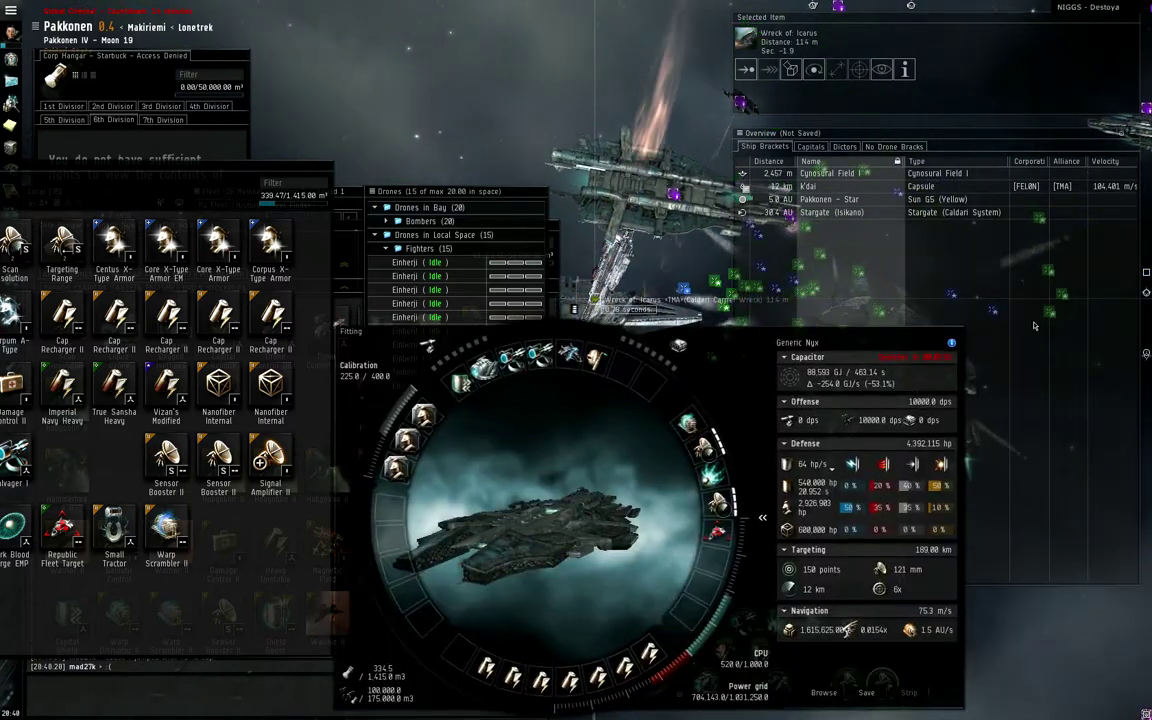
click(954, 338)
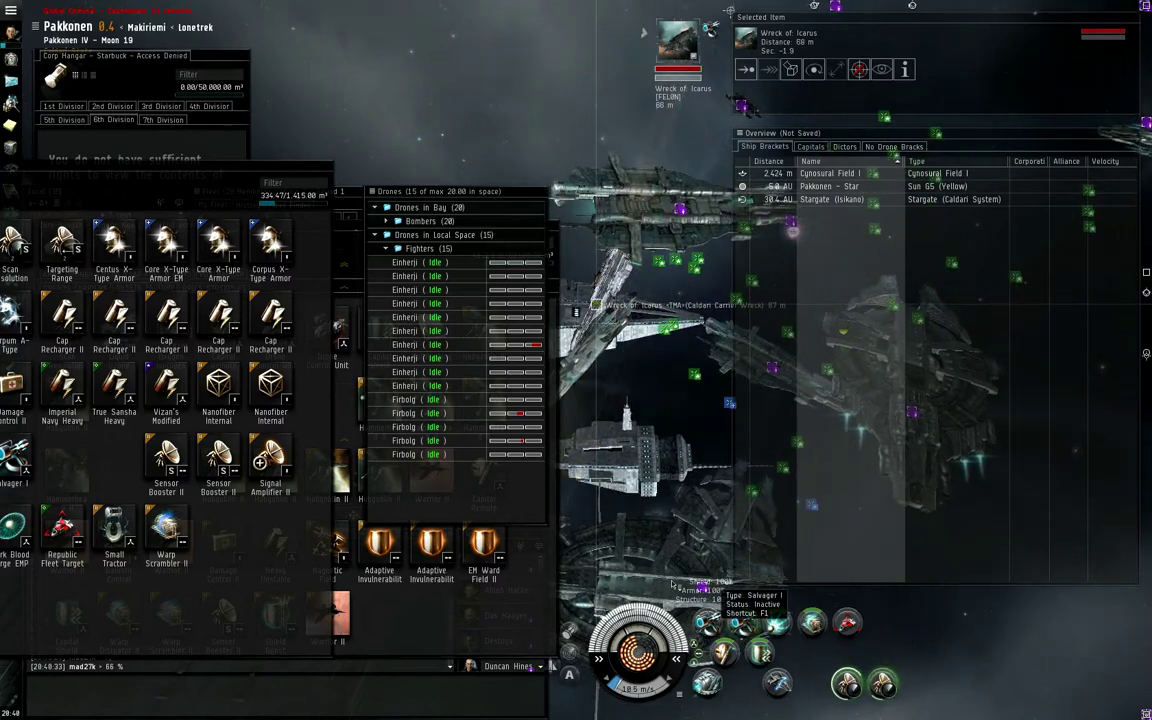
Close the cargo hold, the Starbuck hangar and the Generic Nyx corp hangar
click(328, 165)
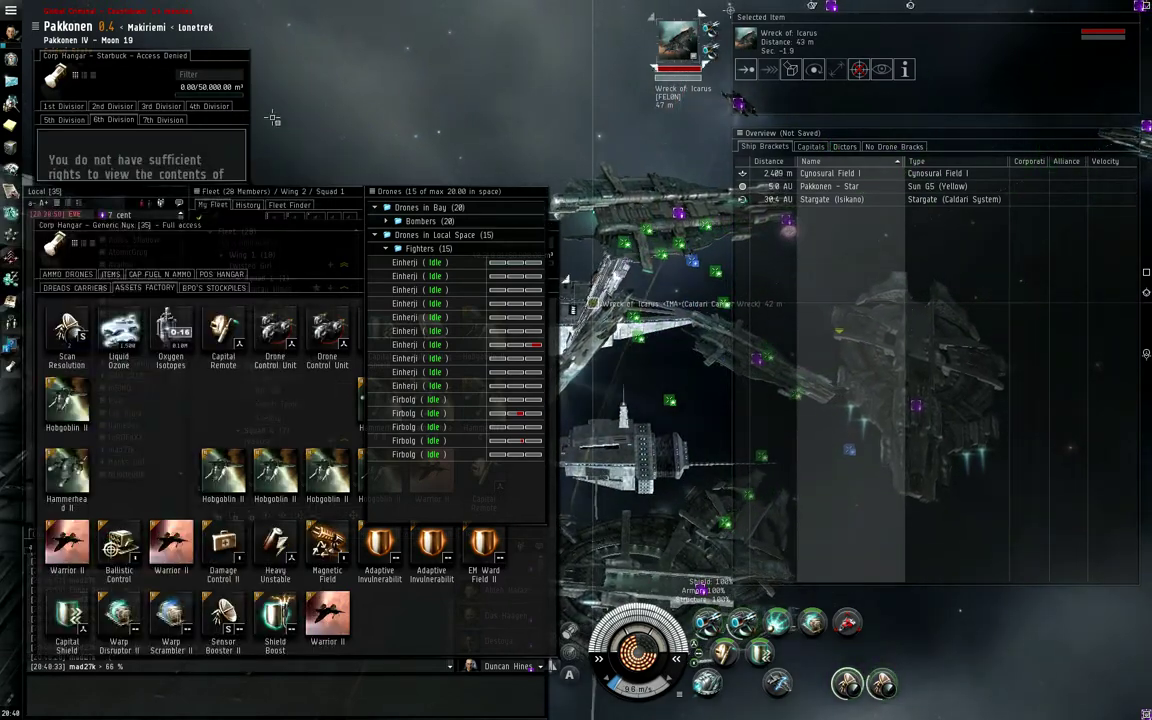
click(249, 56)
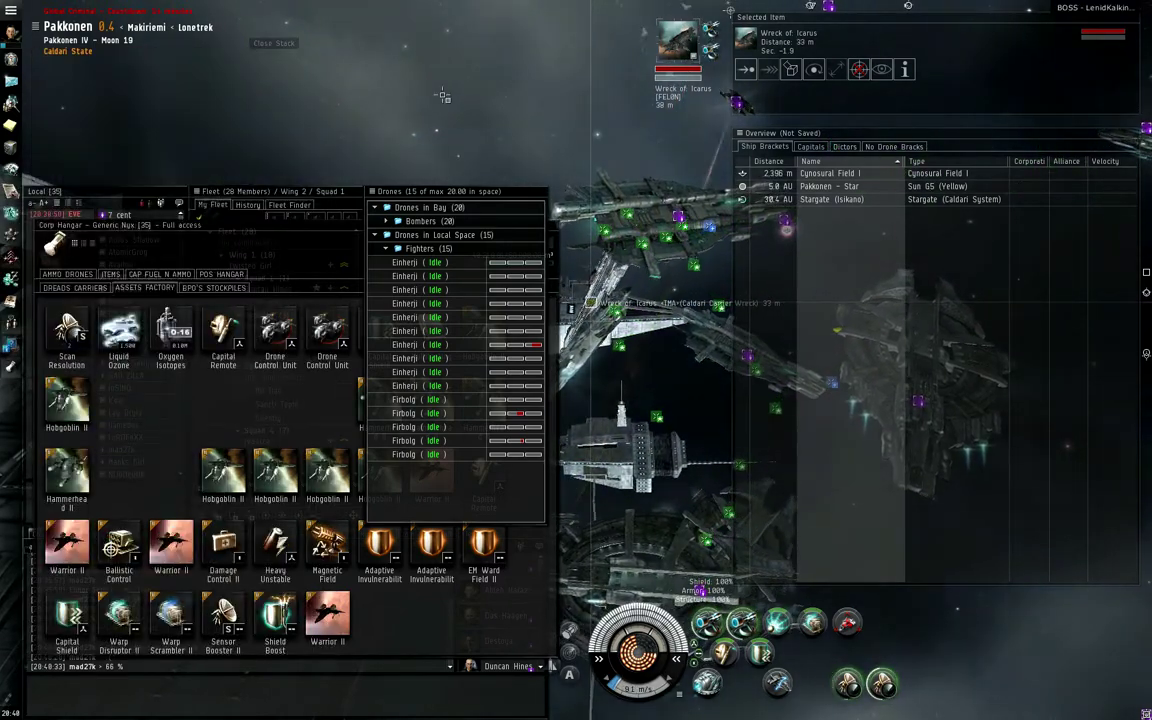
click(352, 234)
click(551, 231)
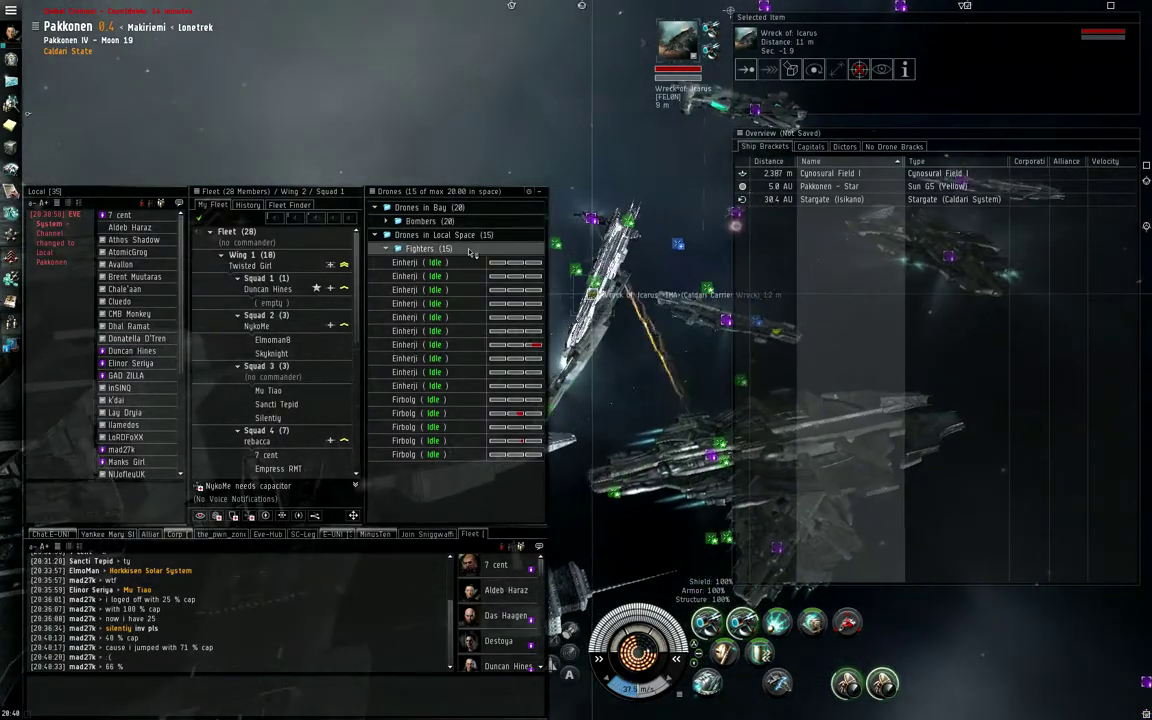
Recall all fifteen fighters to the drone bay
right_click(470, 248)
click(542, 297)
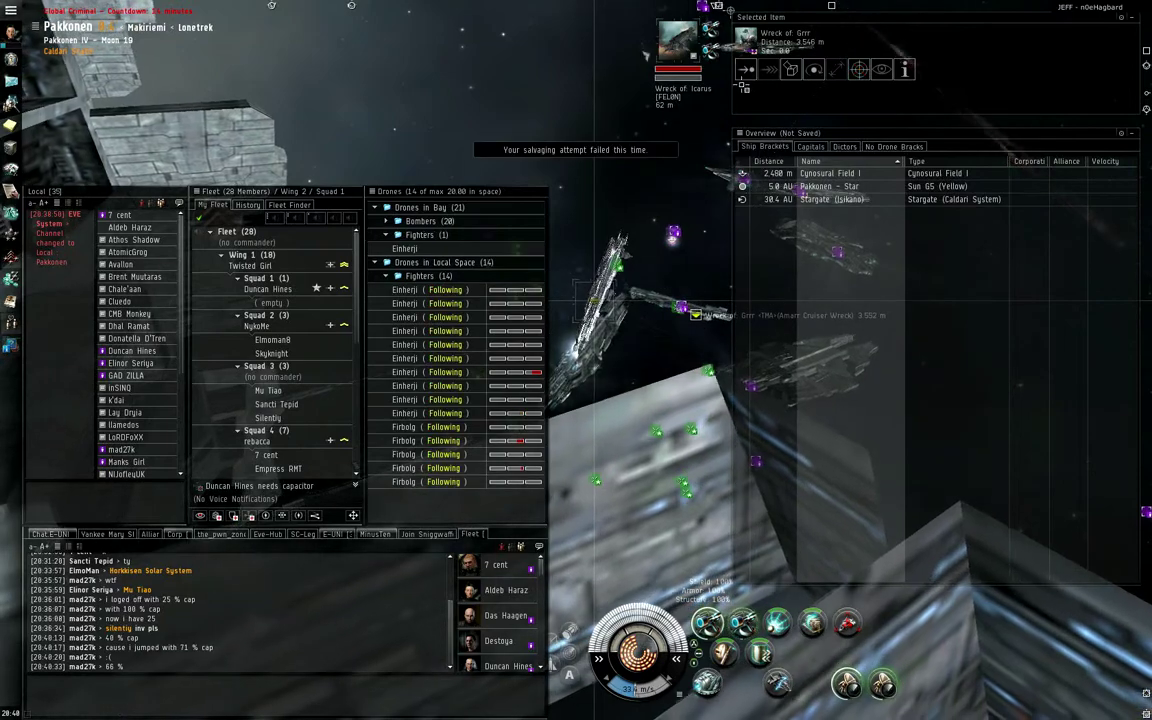
key(shift+r)
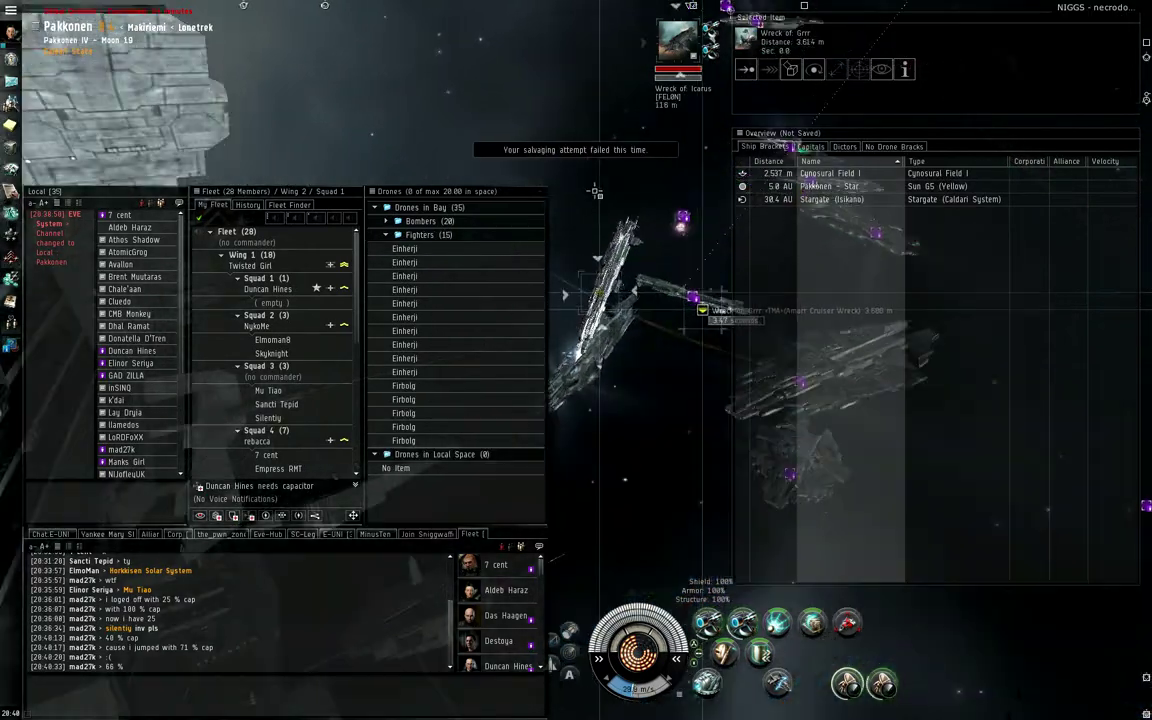
mouse_move(595, 191)
mouse_down()
mouse_move(229, 153)
mouse_move(145, 132)
mouse_up()
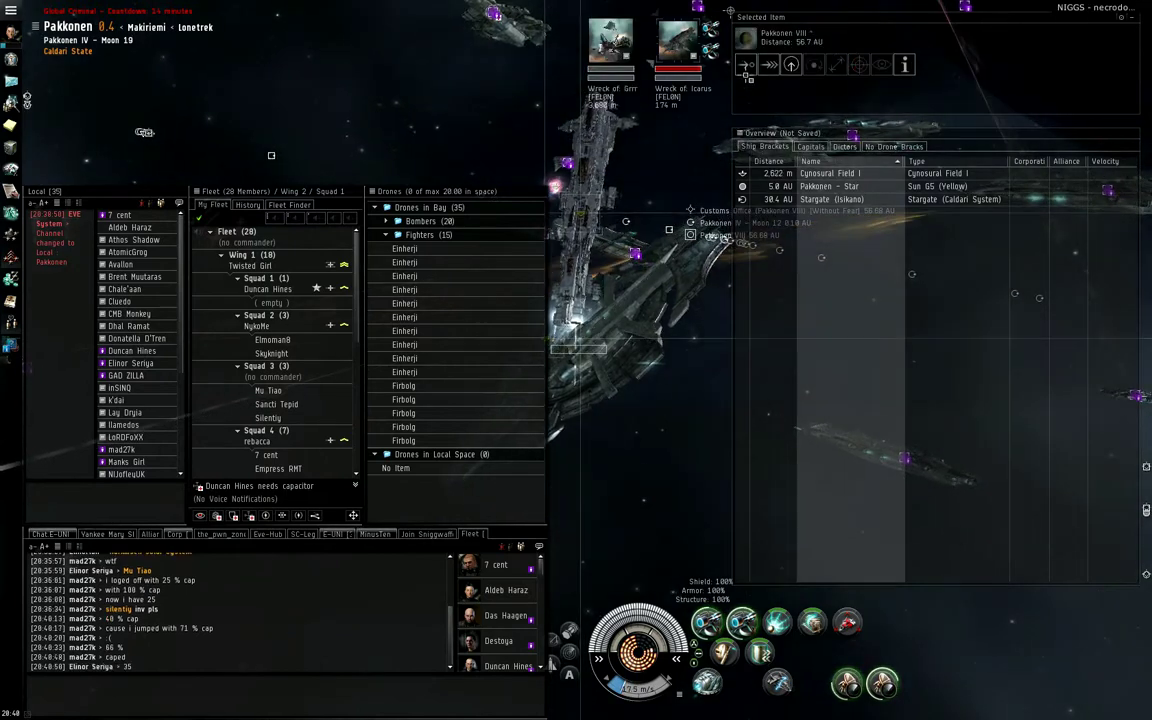